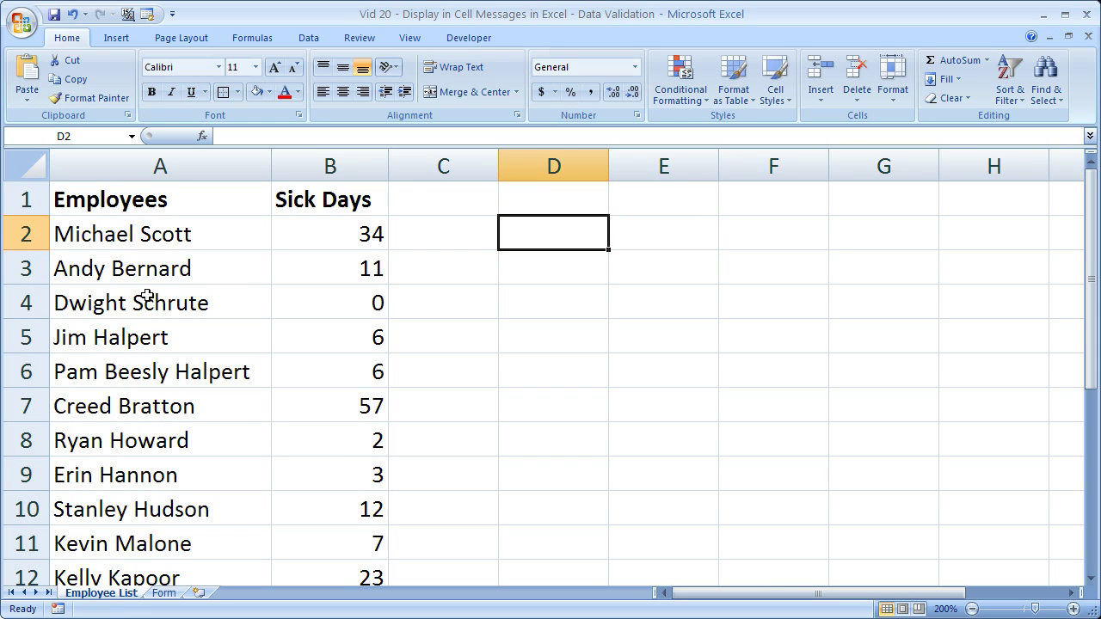
Examine the employee names and their sick day values on the Employee List sheet.
drag(210, 248, 197, 509)
scroll(335, 306, up, 2)
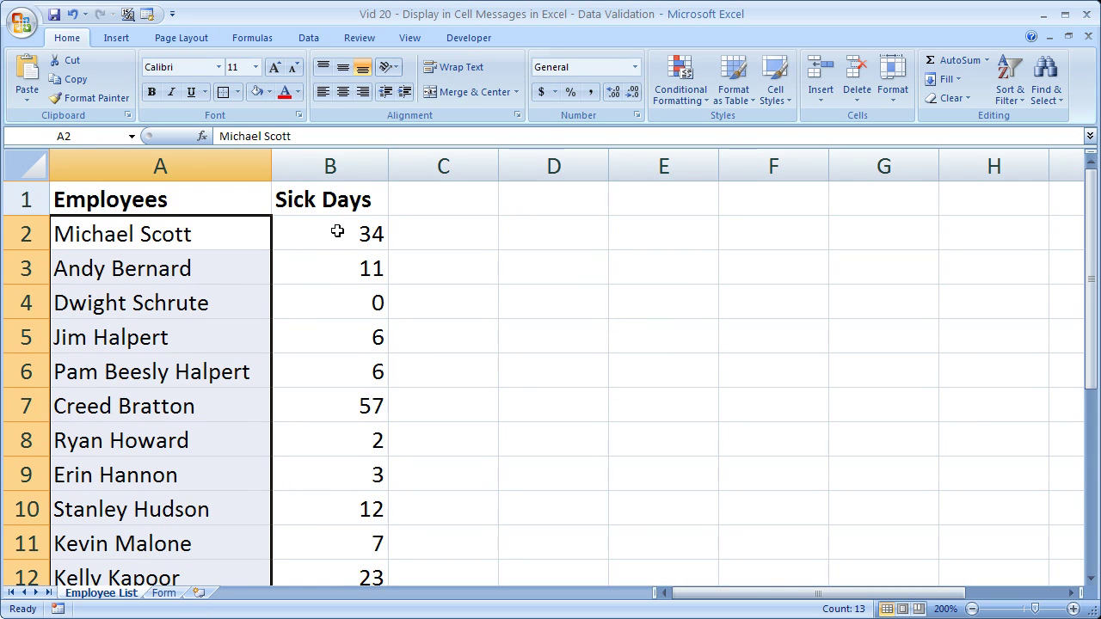
drag(339, 229, 359, 484)
click(473, 308)
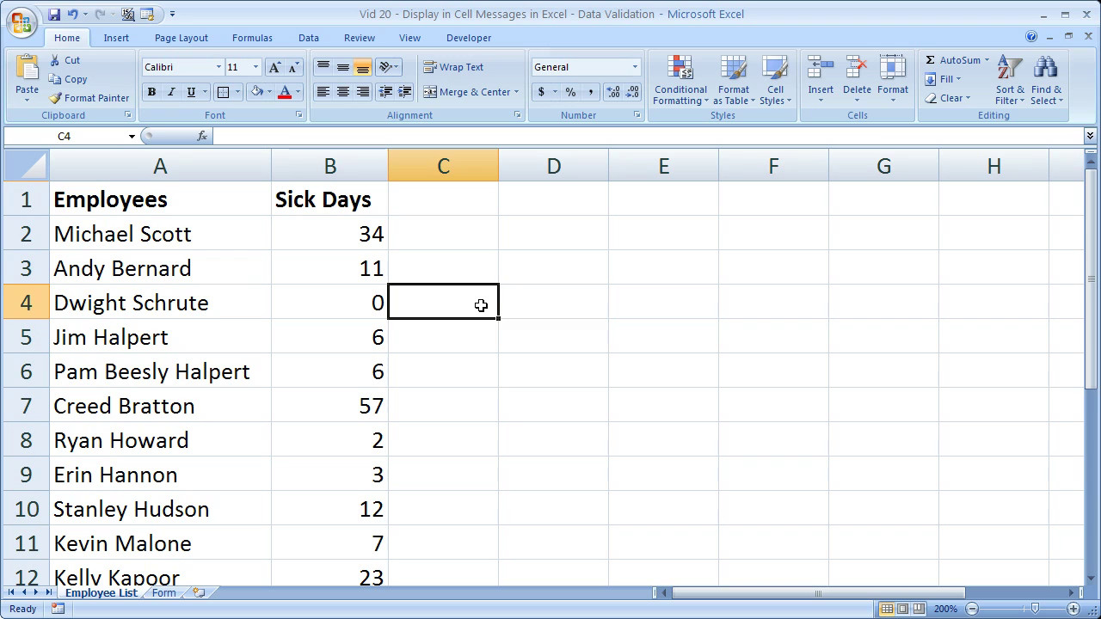
click(359, 239)
click(353, 265)
click(346, 299)
click(343, 337)
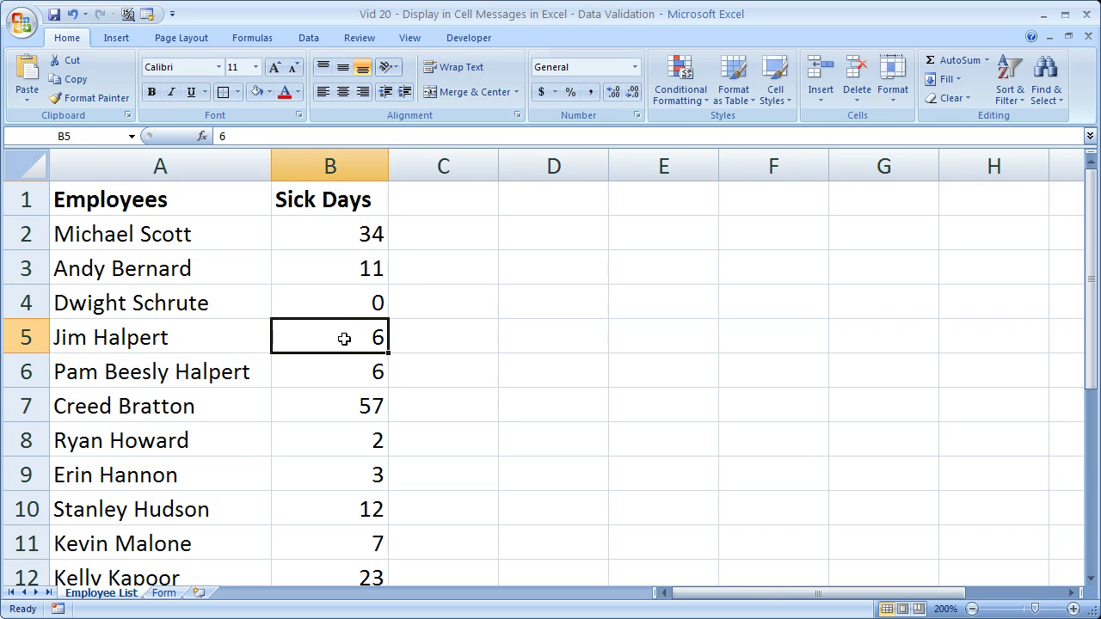
click(339, 371)
click(471, 379)
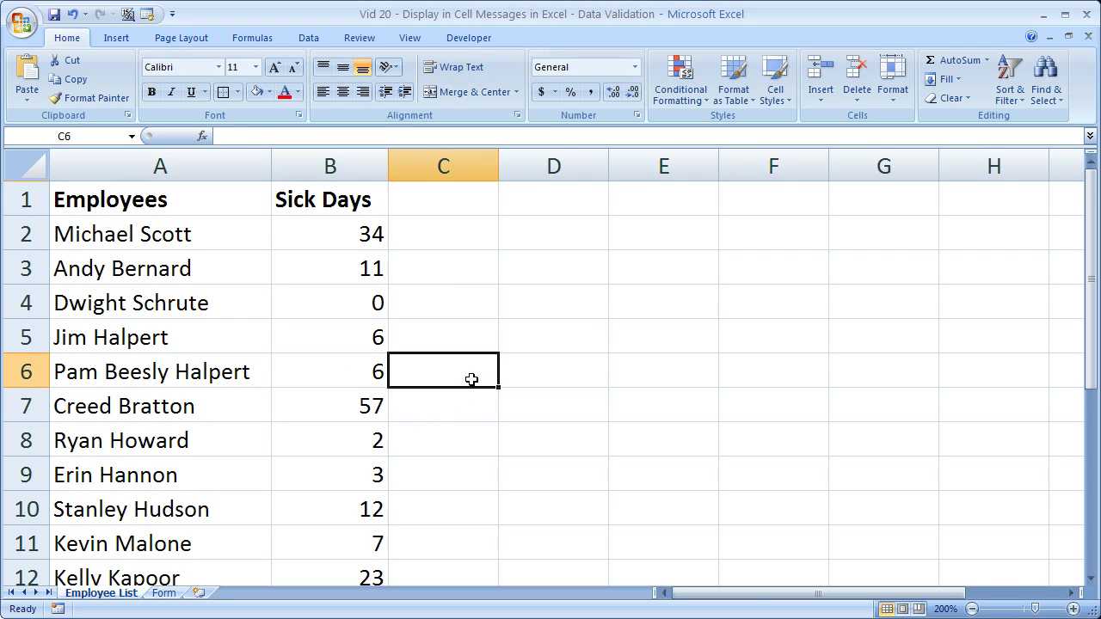
Examine the ID # entry cell and the Name, Position, Salary and Years Worked fields on the Form sheet.
click(165, 595)
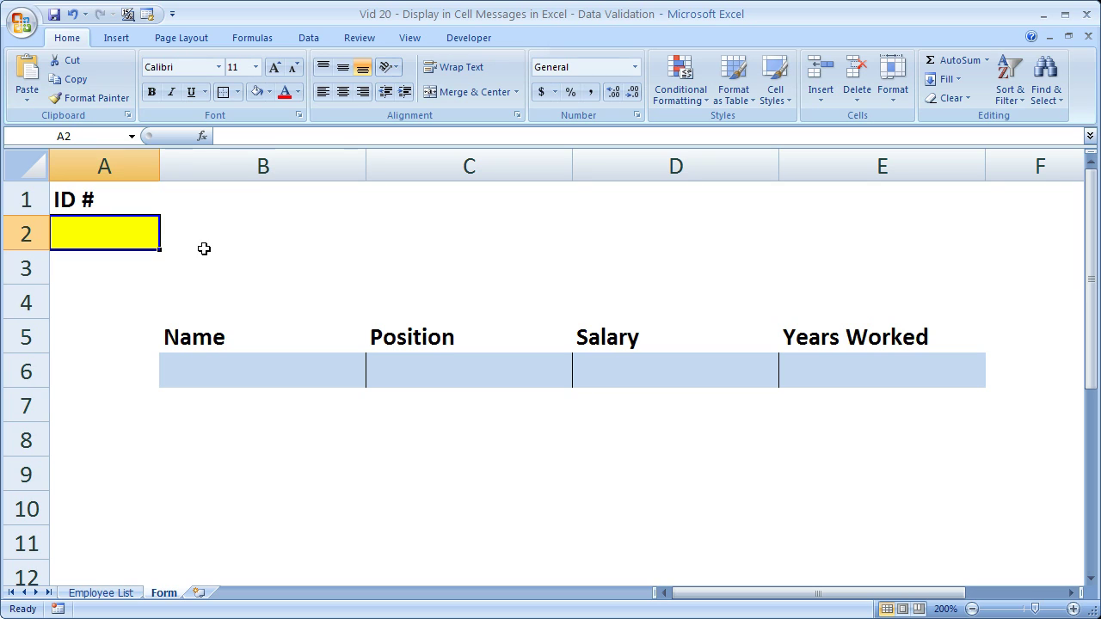
click(180, 227)
click(143, 232)
click(268, 373)
click(398, 375)
click(623, 368)
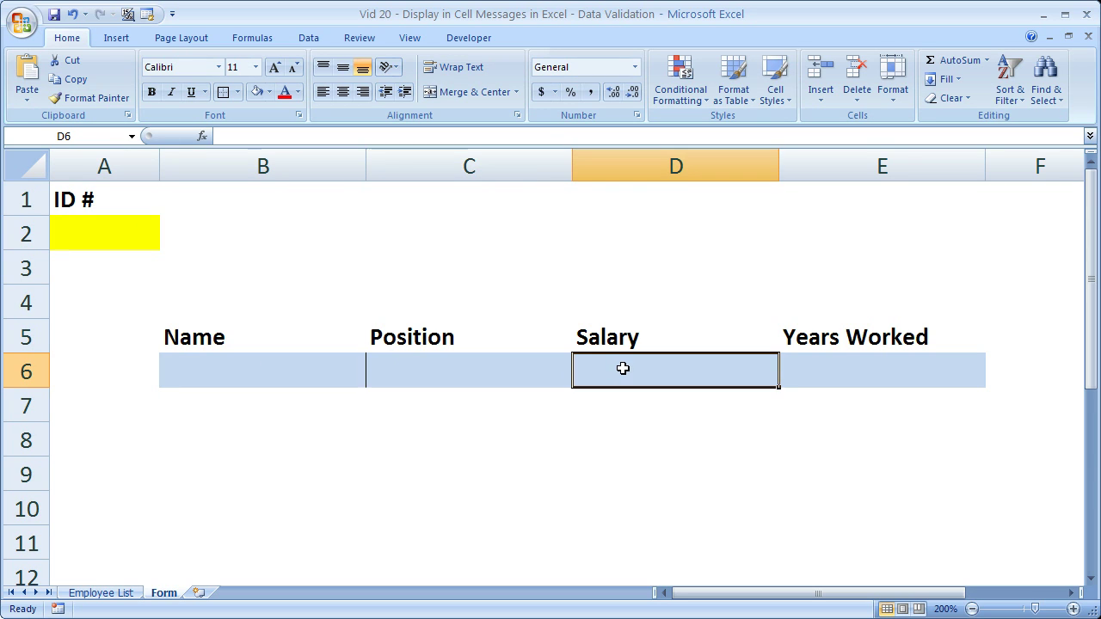
click(838, 373)
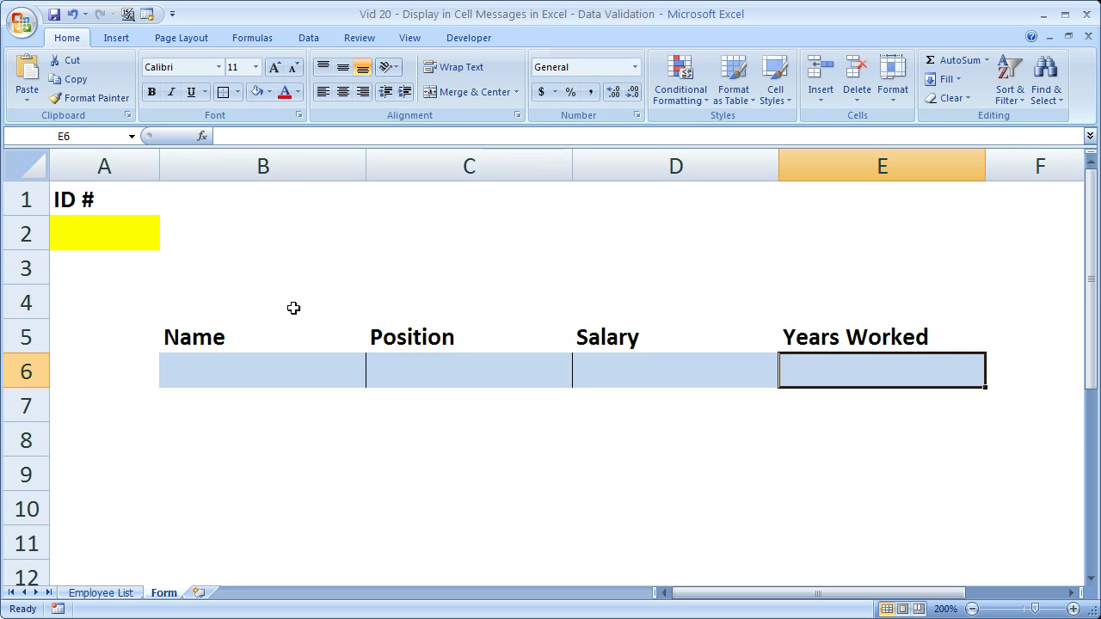
click(117, 237)
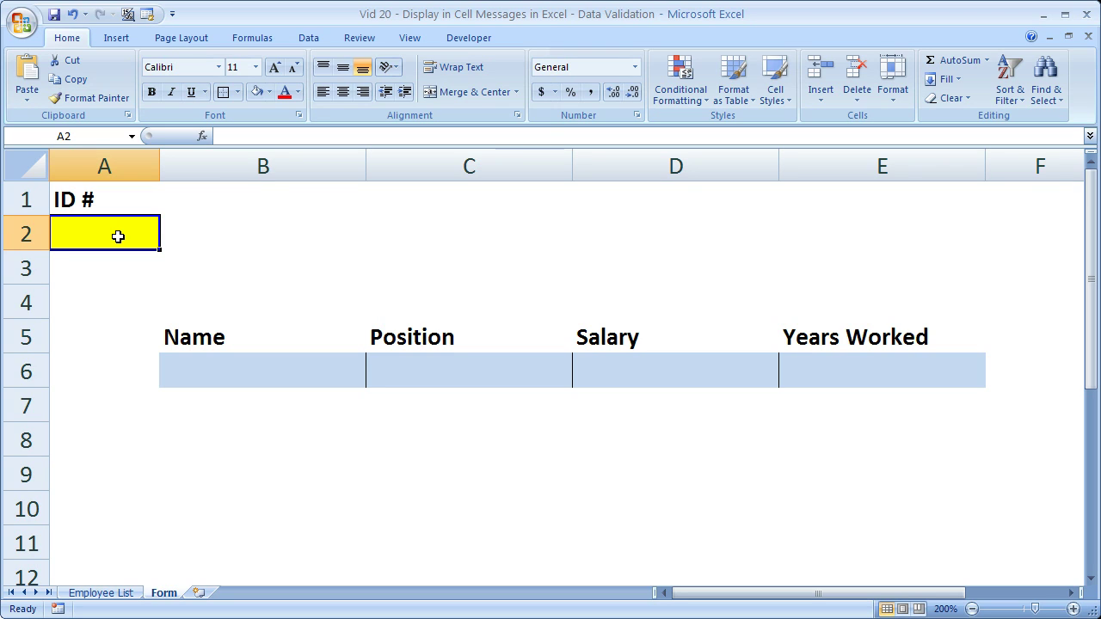
click(251, 230)
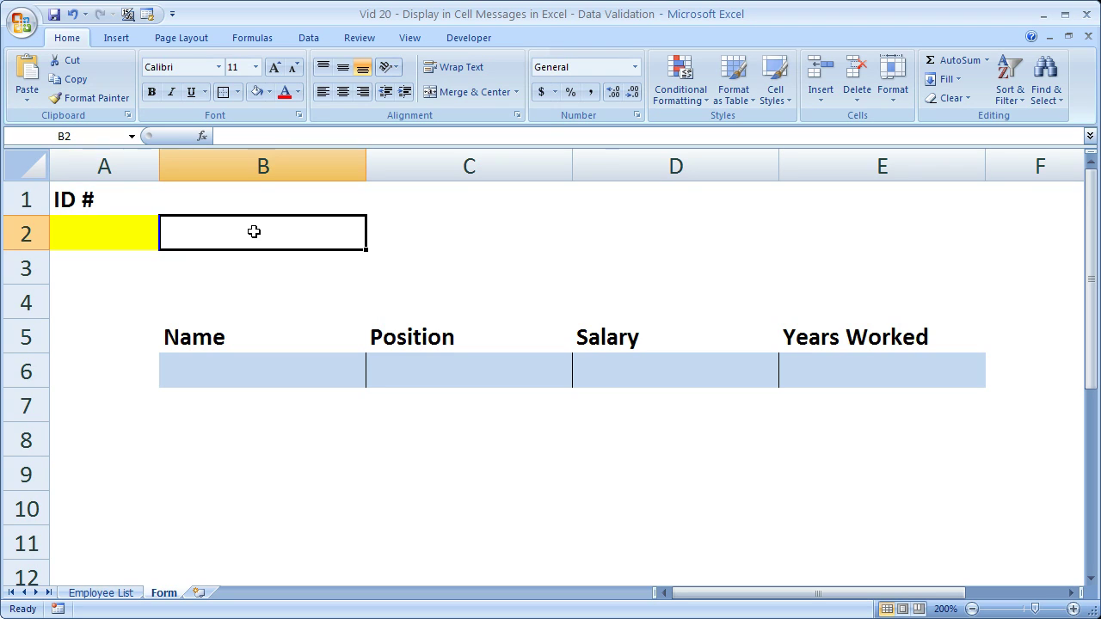
click(119, 232)
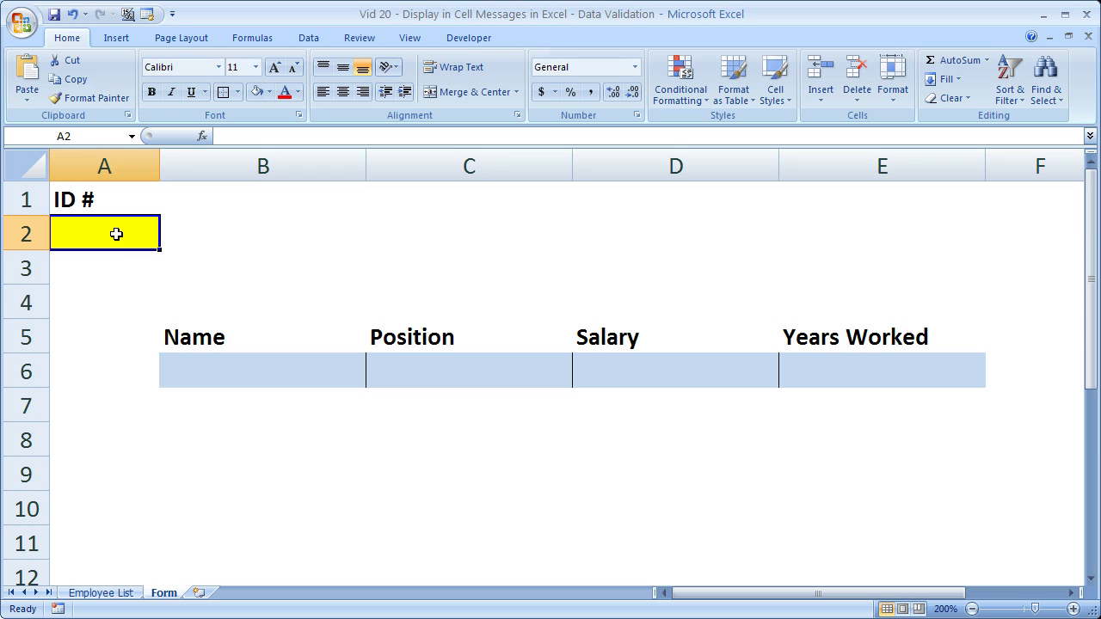
click(307, 43)
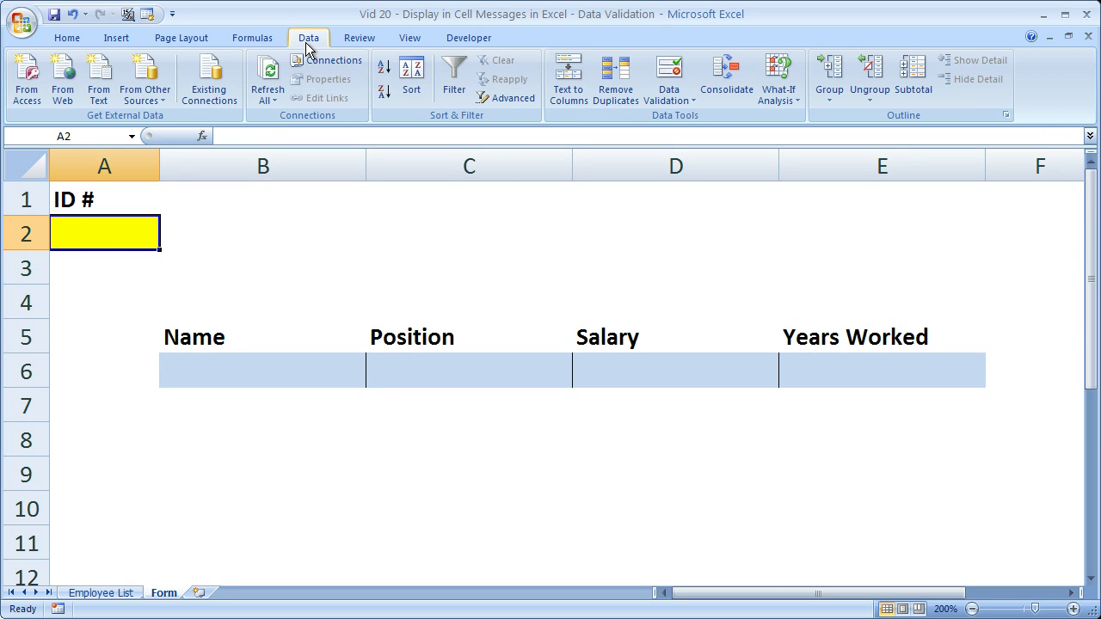
click(666, 74)
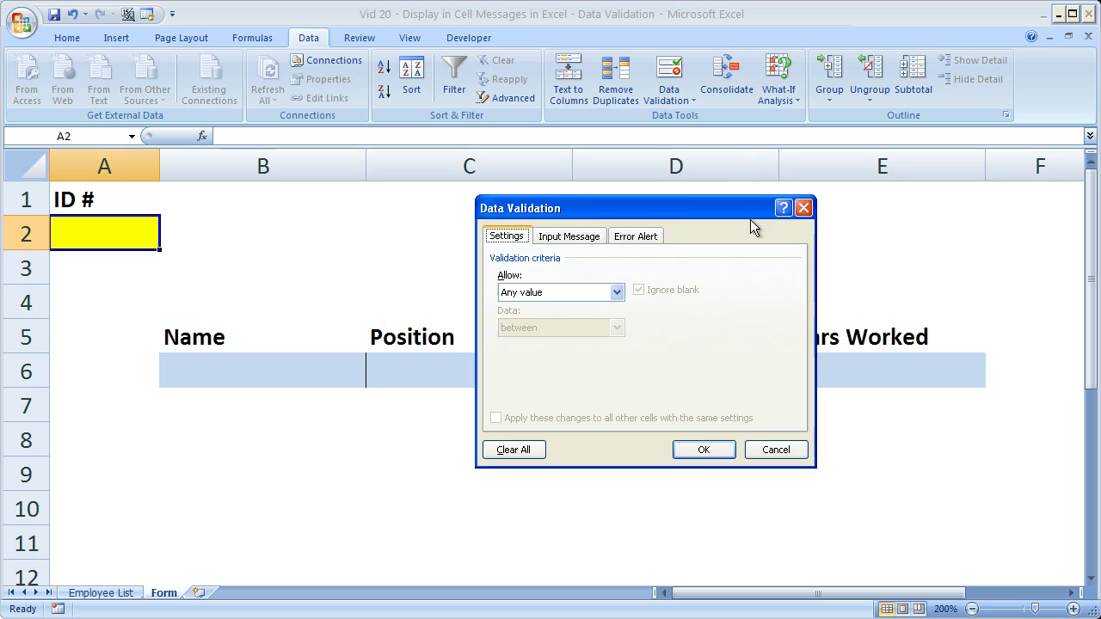
click(803, 208)
Open the Data Validation input message settings for cell A2, with the message set to show when the cell is selected.
key(alt+d)
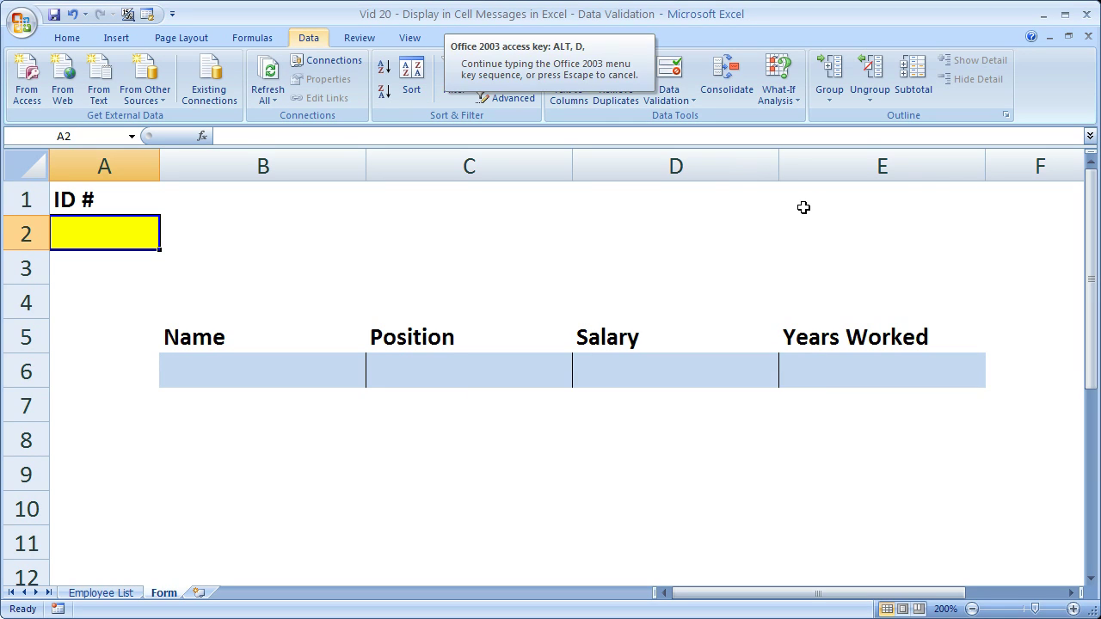
key(l)
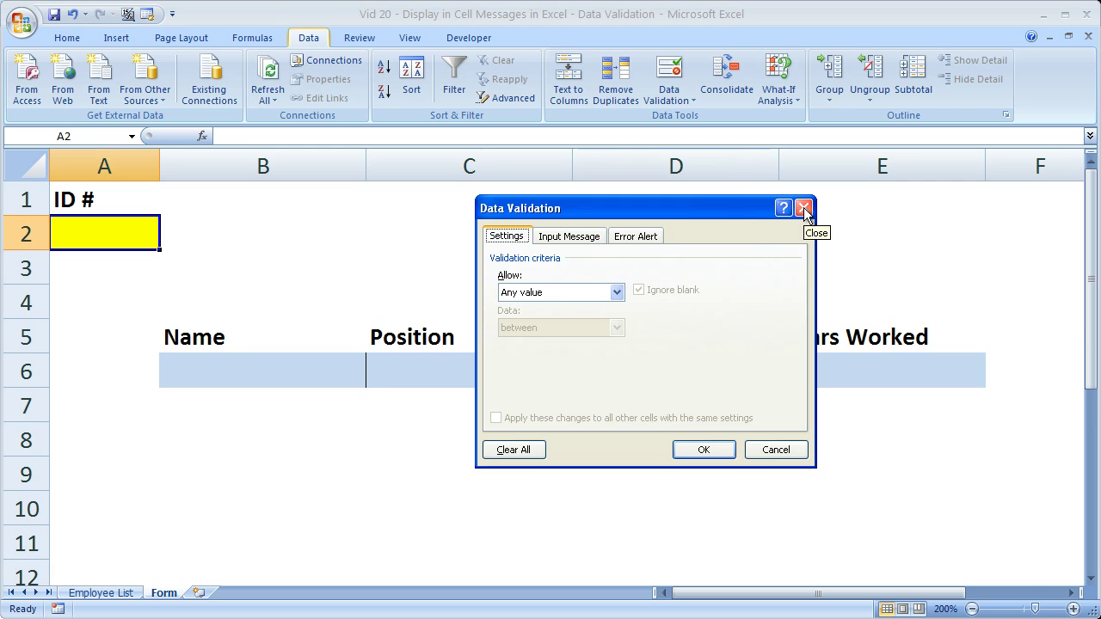
drag(741, 205, 781, 188)
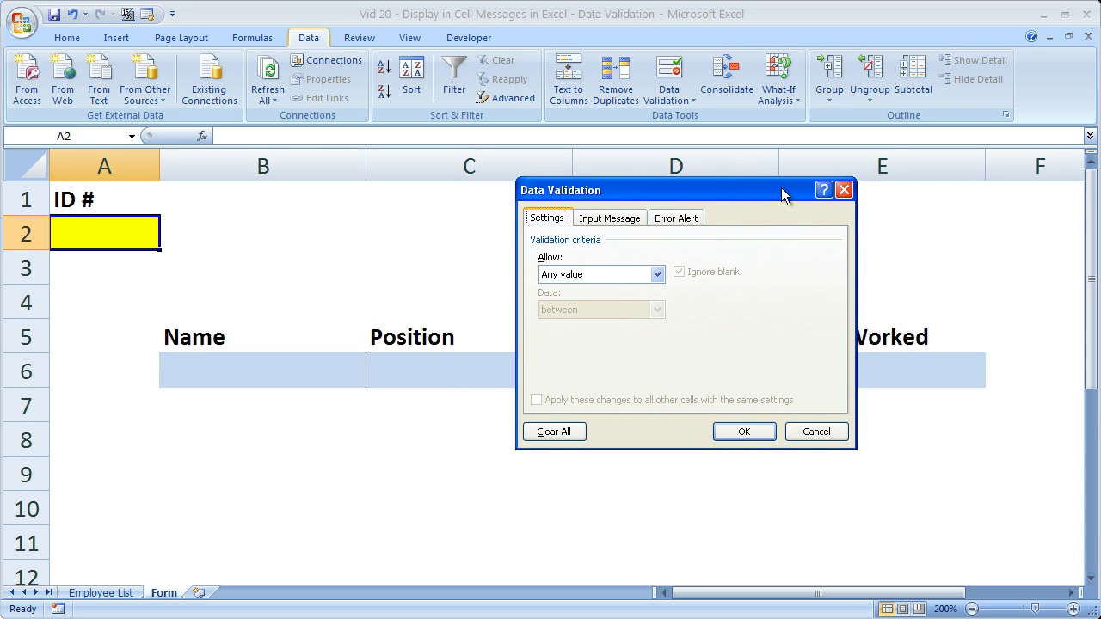
click(607, 220)
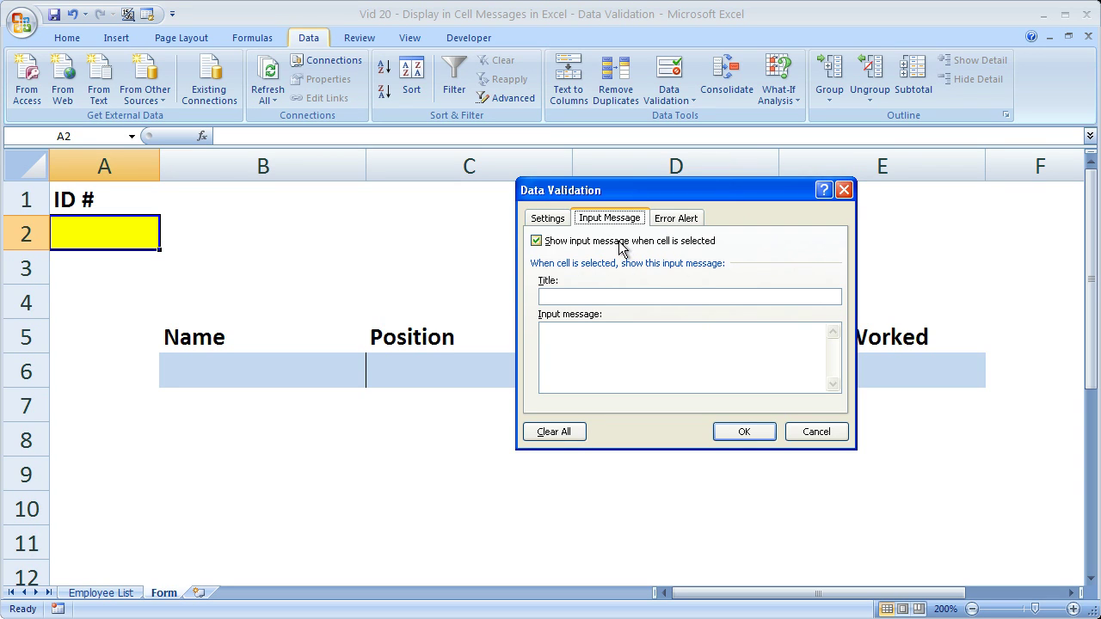
click(622, 243)
click(583, 241)
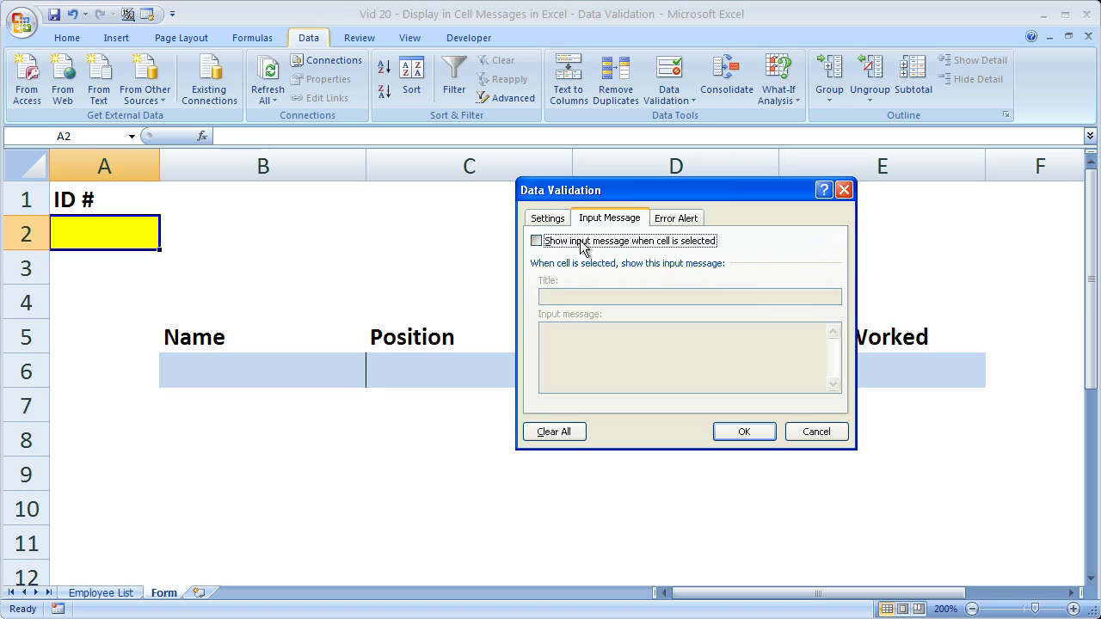
click(585, 295)
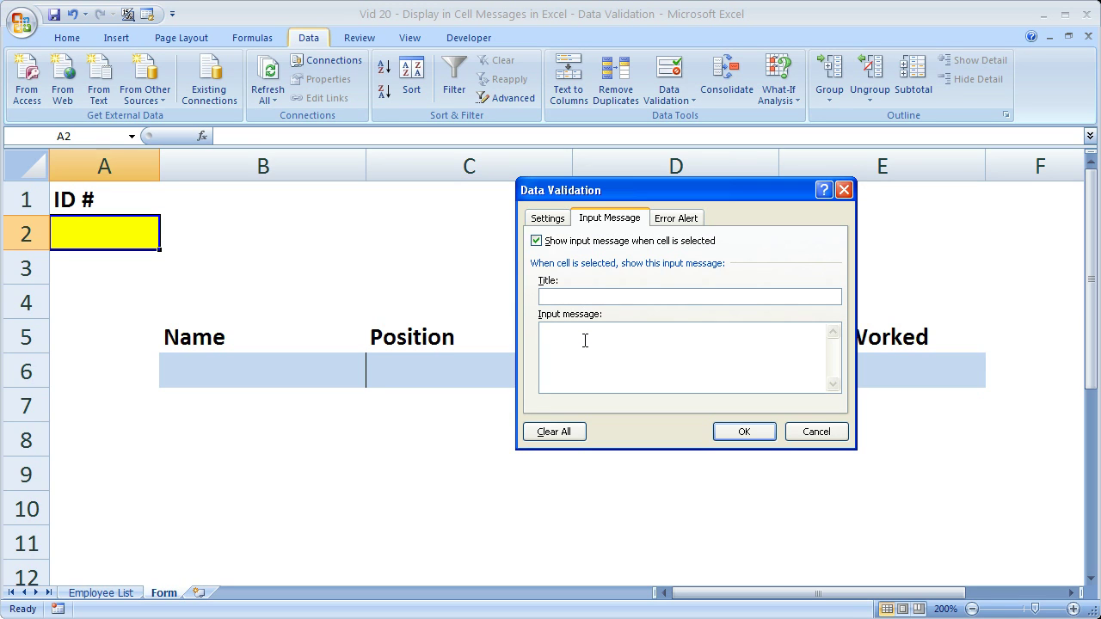
Give cell A2 an input message titled "ID Entry" reading "Include first three letters with the id number.".
click(570, 295)
text(ID Entry)
text(Includ)
text(e first three )
text(Letters with the)
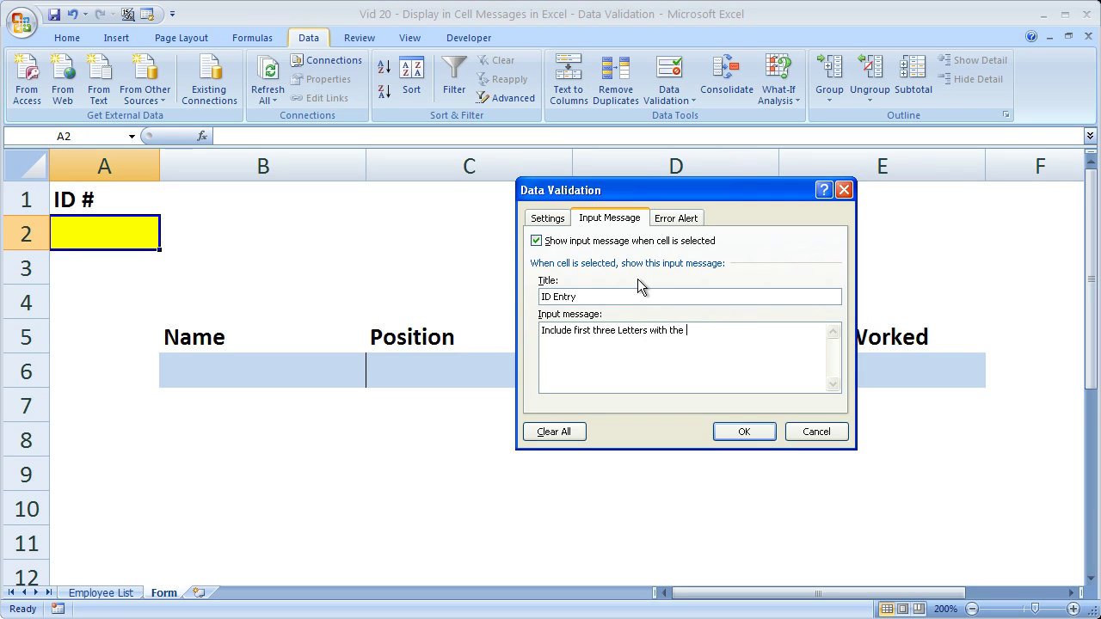
text( id number.)
key(BackSpace)
text(l)
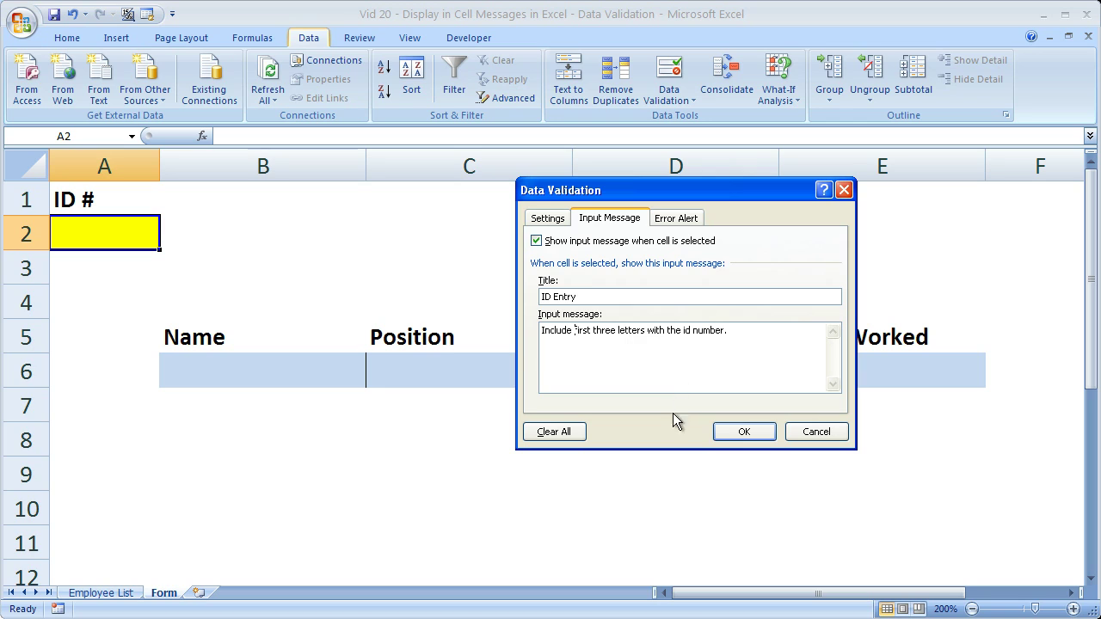
click(731, 433)
Check how the input message of cell A2 appears on selecting and leaving the cell.
click(507, 225)
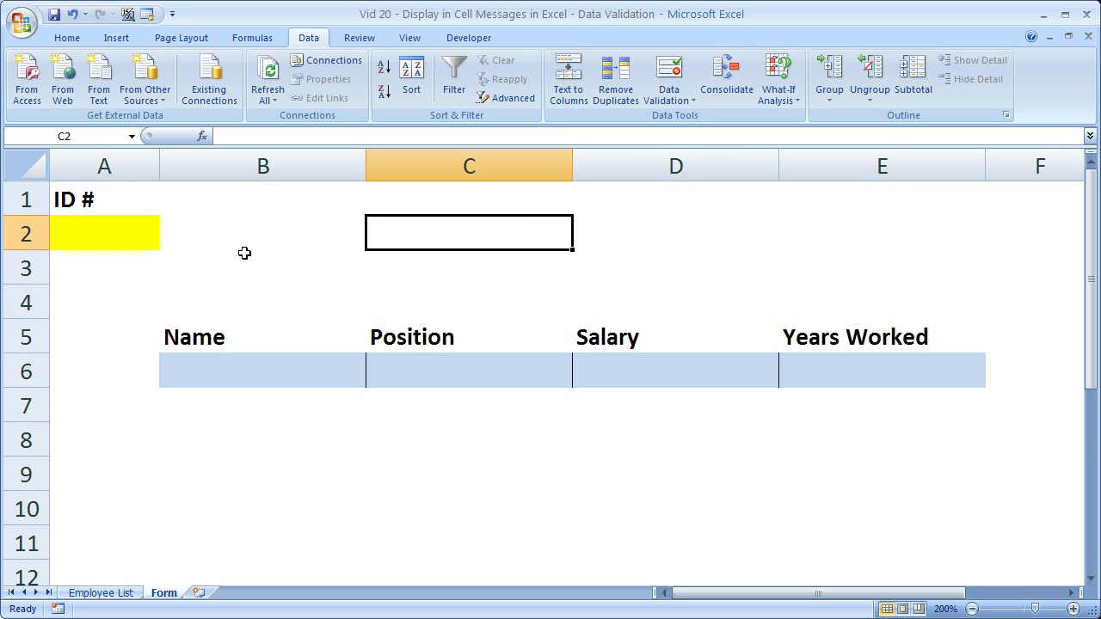
click(102, 238)
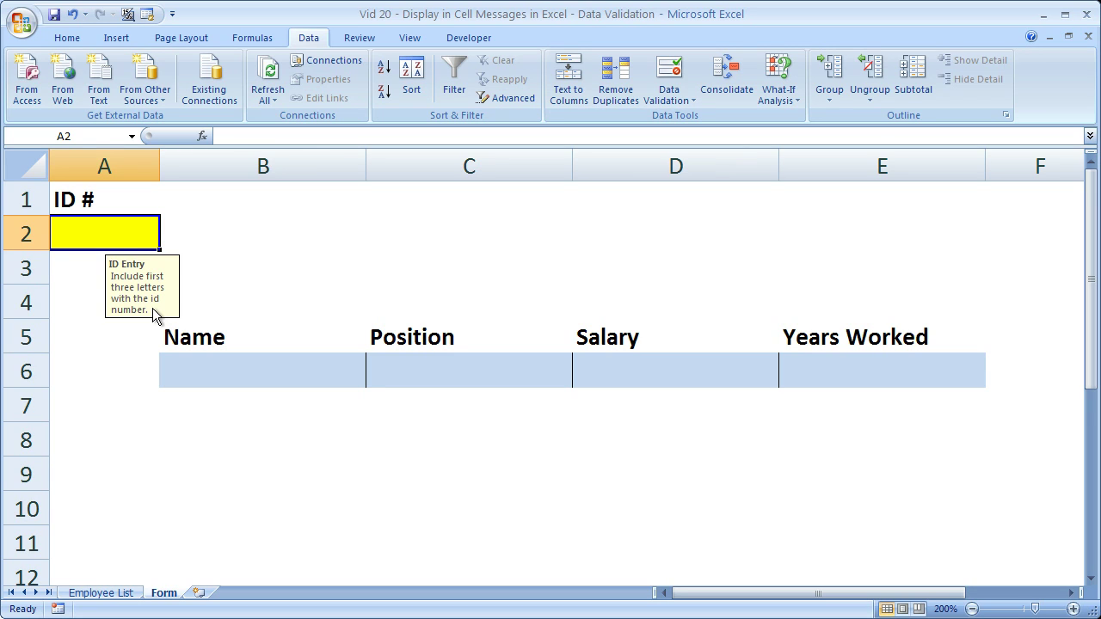
click(270, 238)
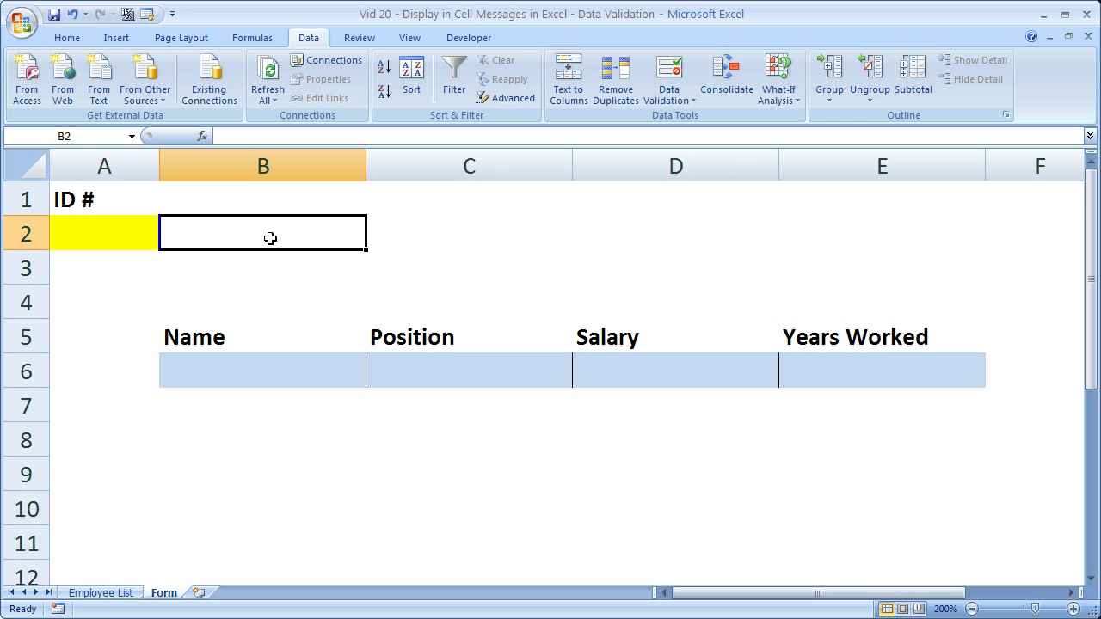
Clear all data validation settings, including the input message, from cell A2.
click(127, 233)
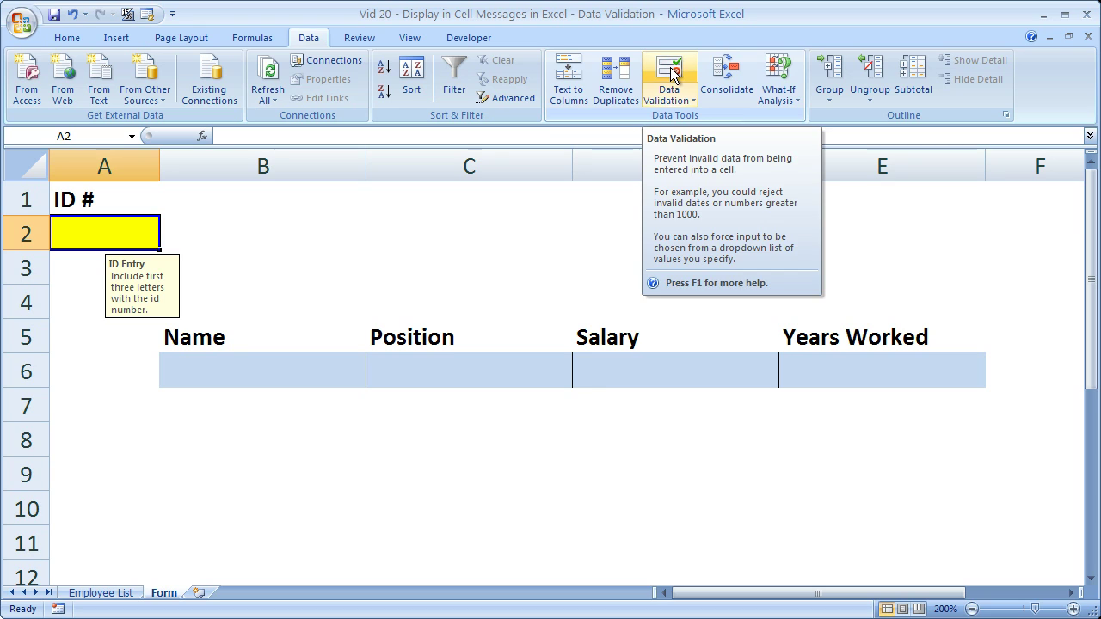
key(alt+d)
key(l)
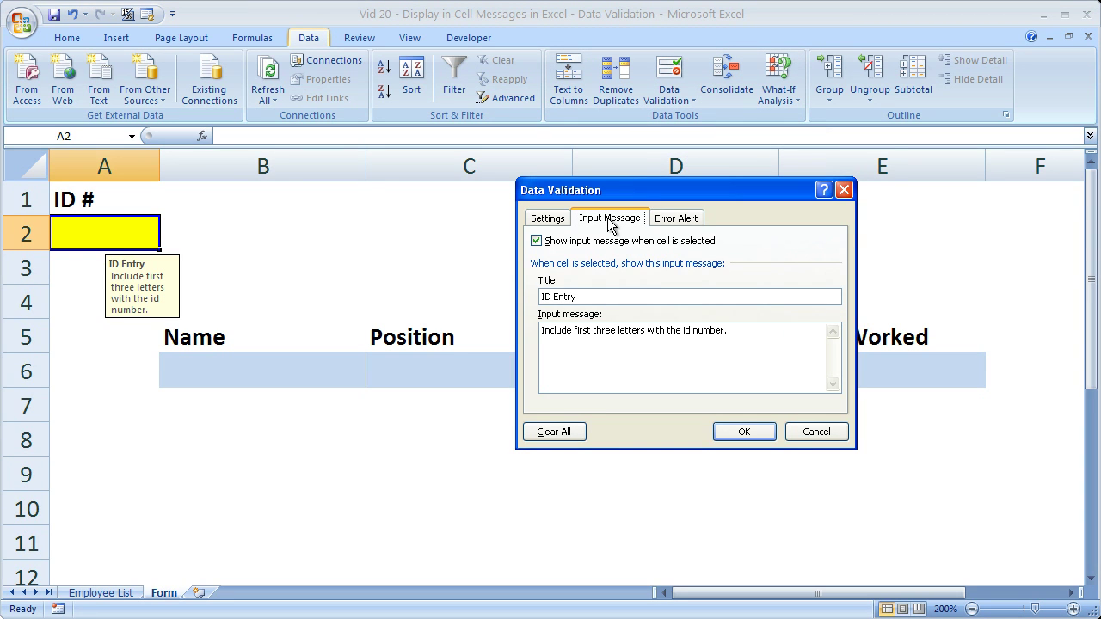
click(553, 432)
click(725, 434)
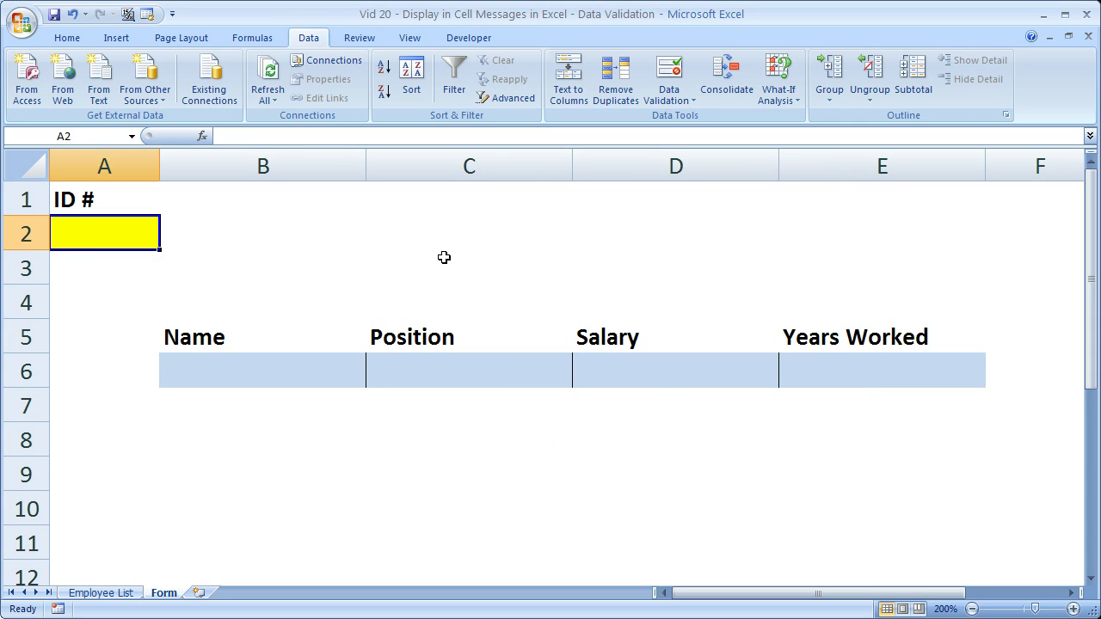
Check whether cell A2 still displays an input message by selecting it and neighbouring cells in turn.
click(442, 258)
click(107, 237)
click(249, 232)
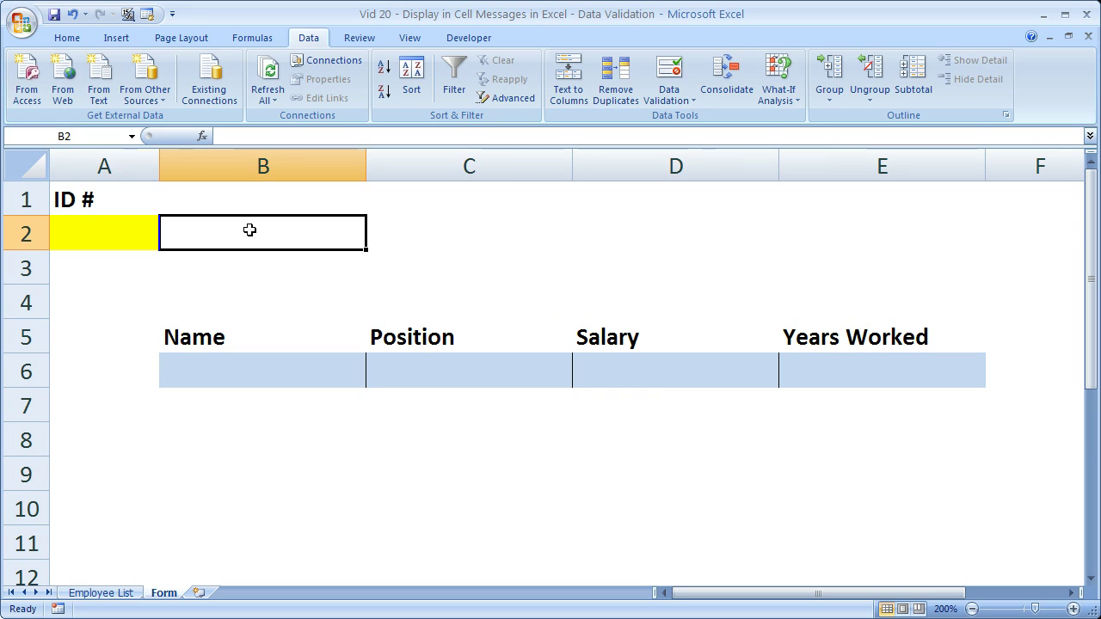
click(119, 229)
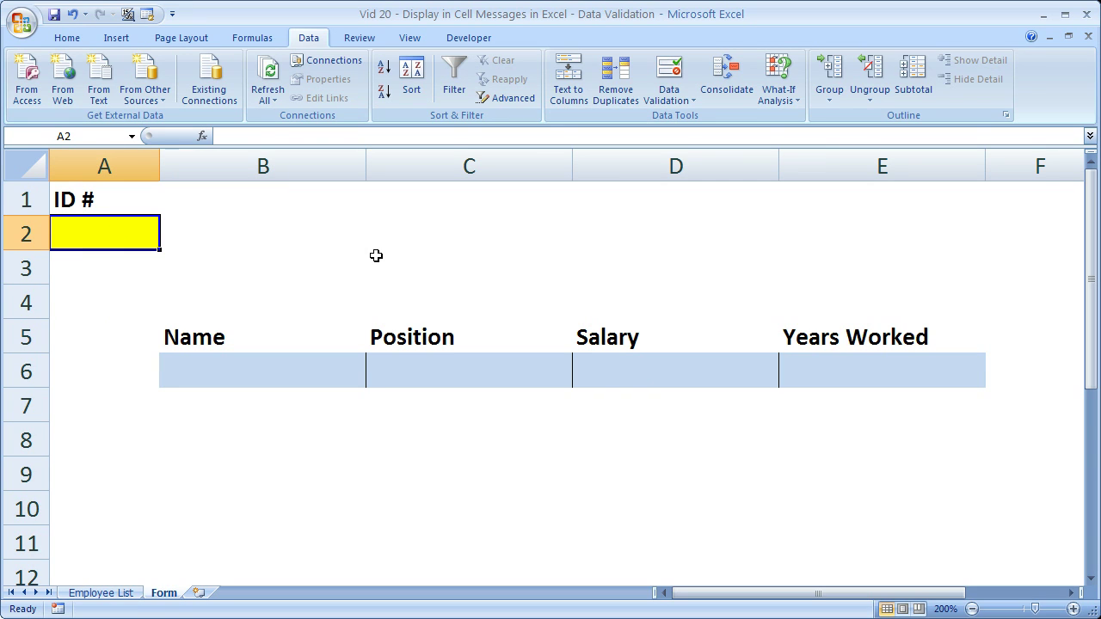
On the Employee List sheet, give cell B2 an input message titled "Message for Boss" reading "He is always sick.".
click(127, 593)
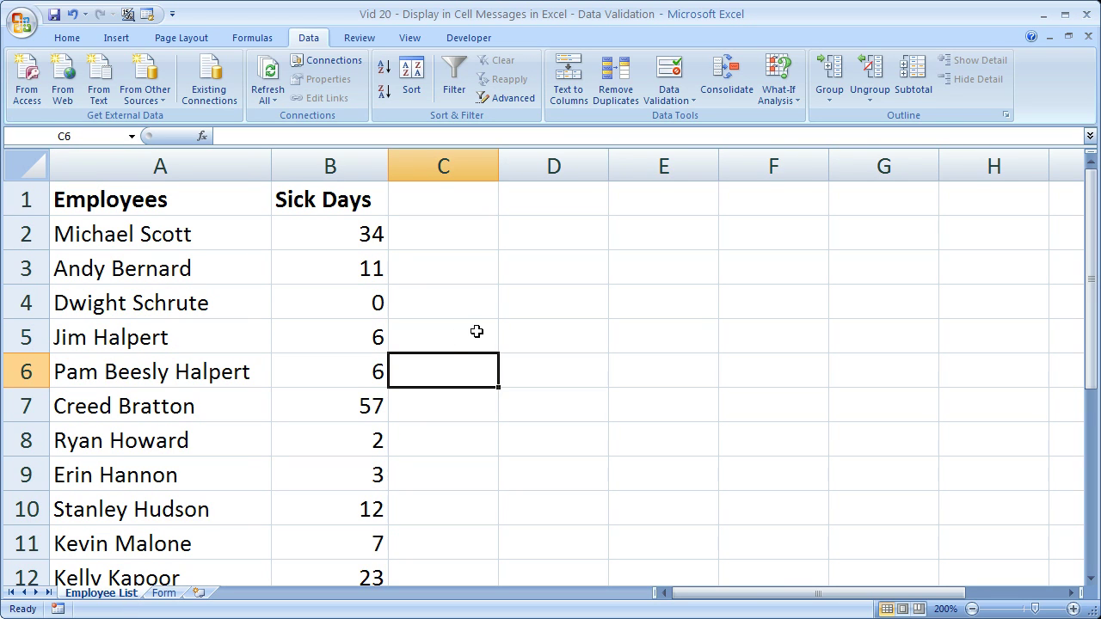
click(318, 233)
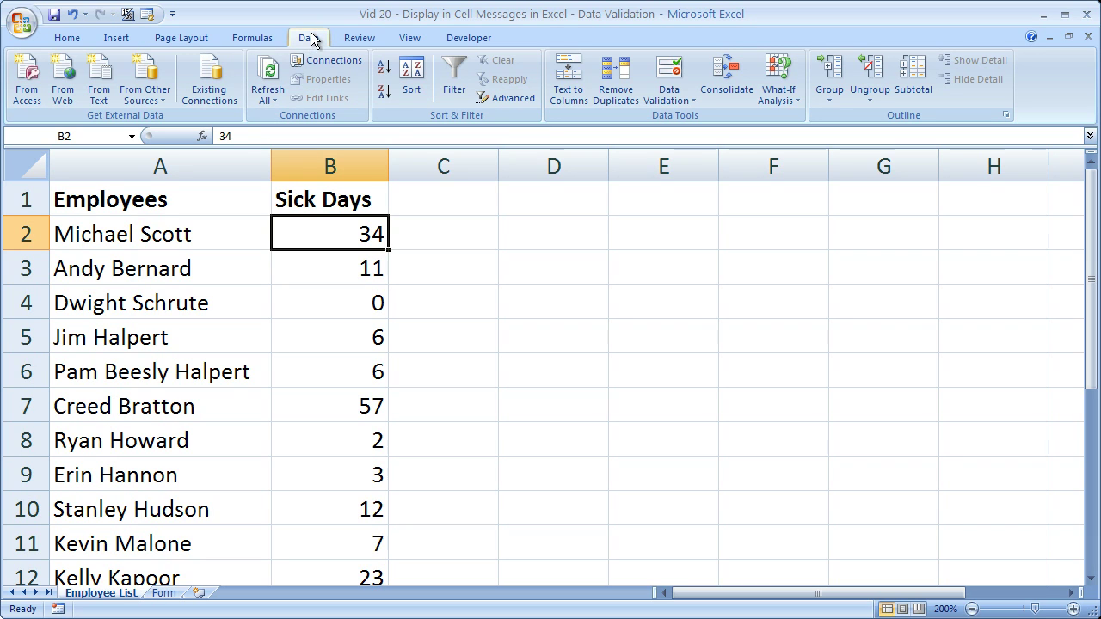
click(675, 77)
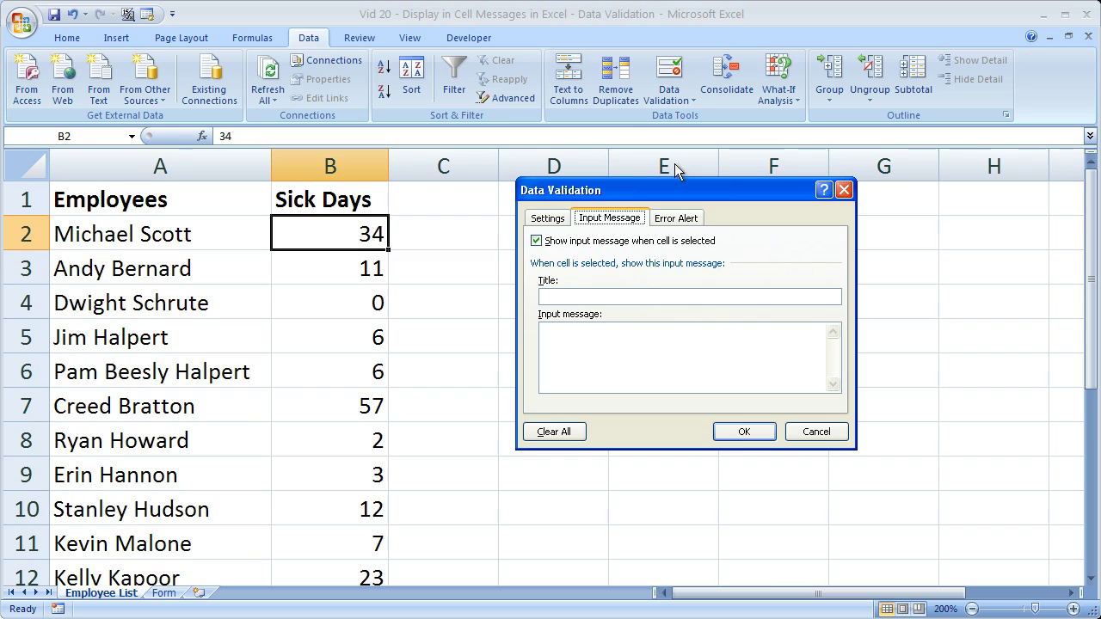
click(597, 295)
text(Message fo)
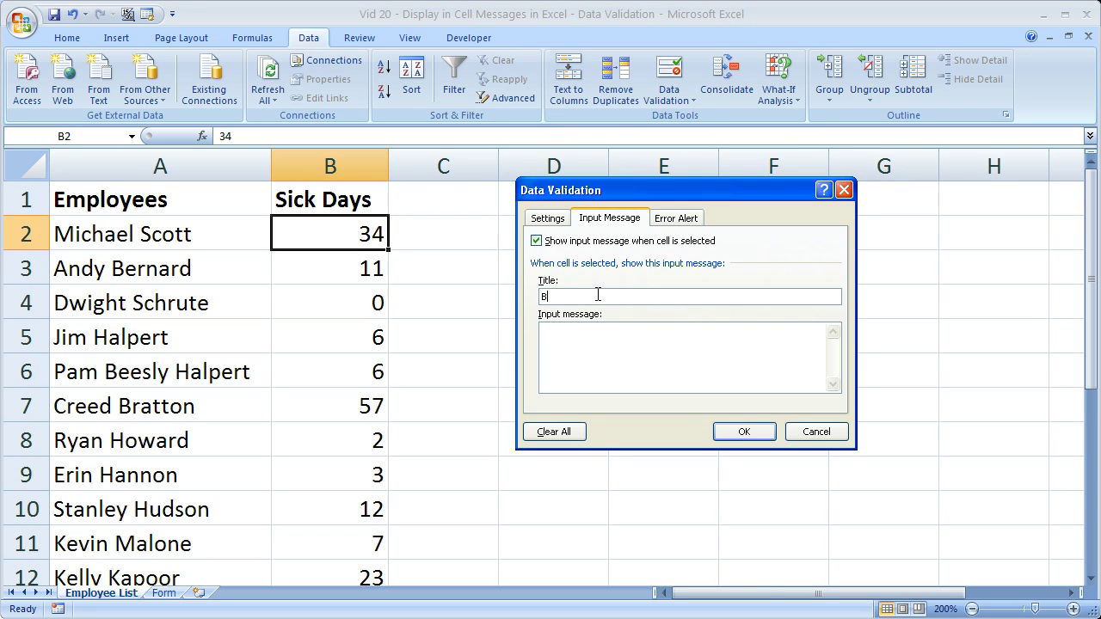
text(r Boss)
click(592, 337)
text(He is always sick.)
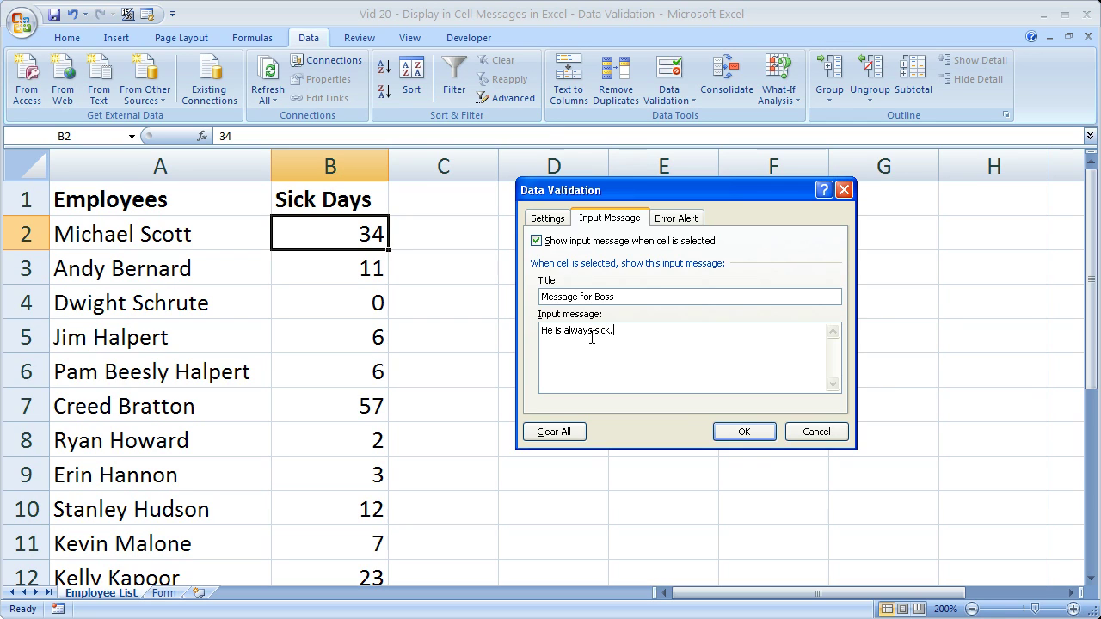
click(744, 431)
click(569, 257)
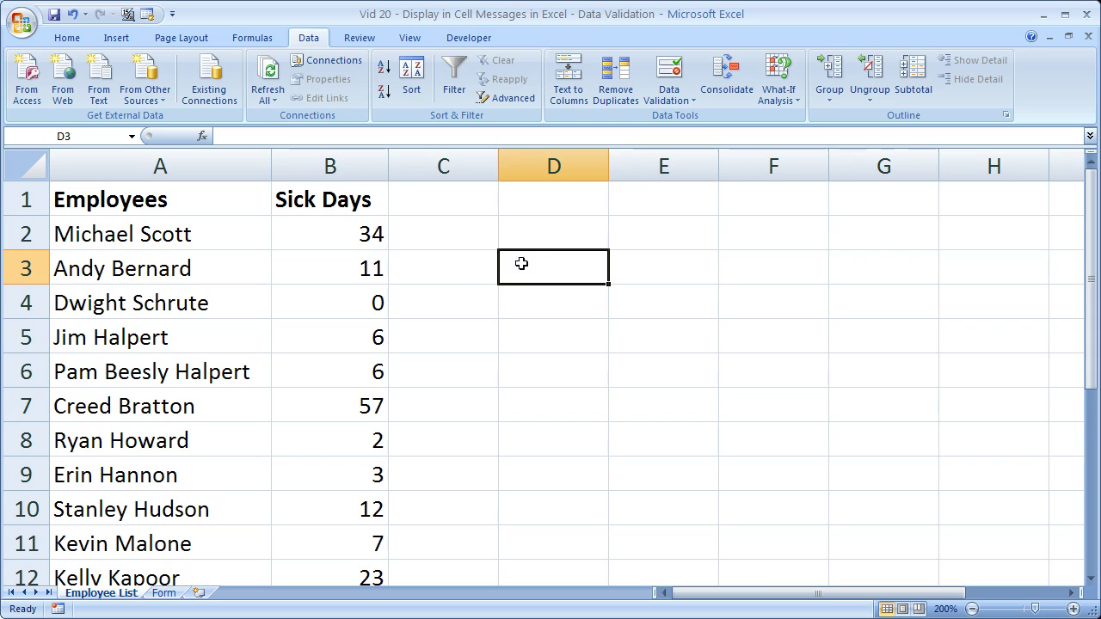
View the input message of cell B2, then clear all data validation settings from that cell.
click(360, 233)
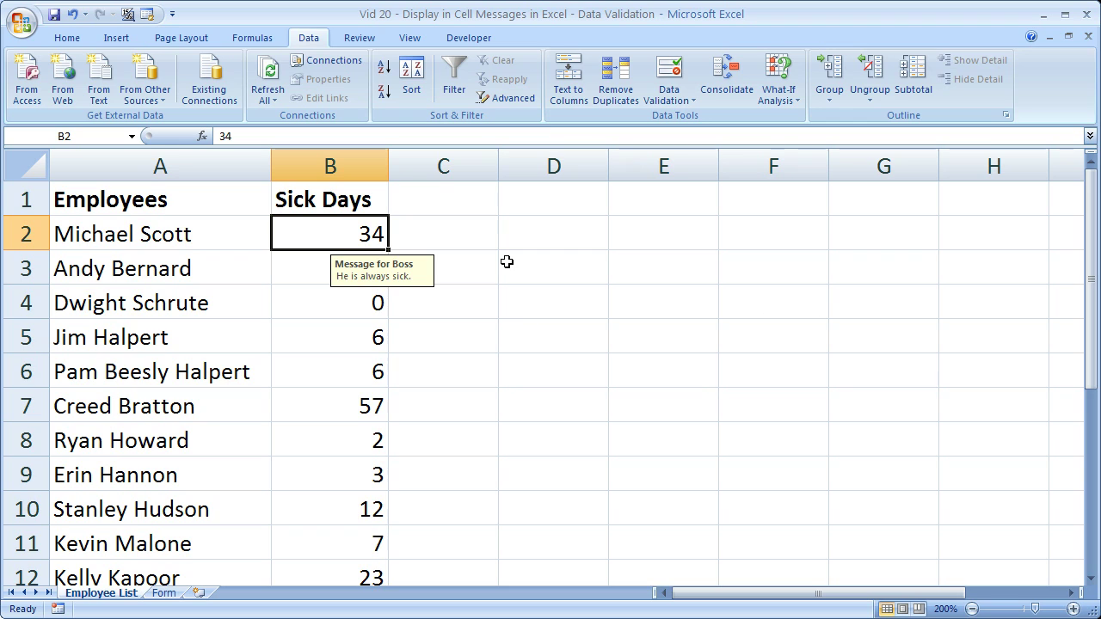
click(668, 76)
click(555, 432)
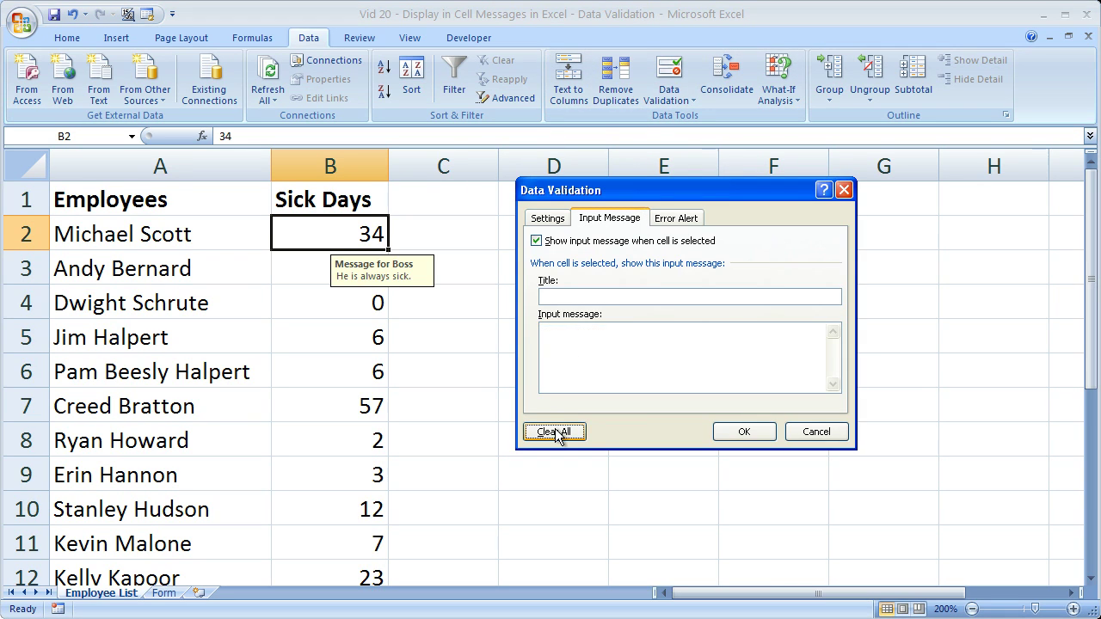
click(745, 430)
click(539, 249)
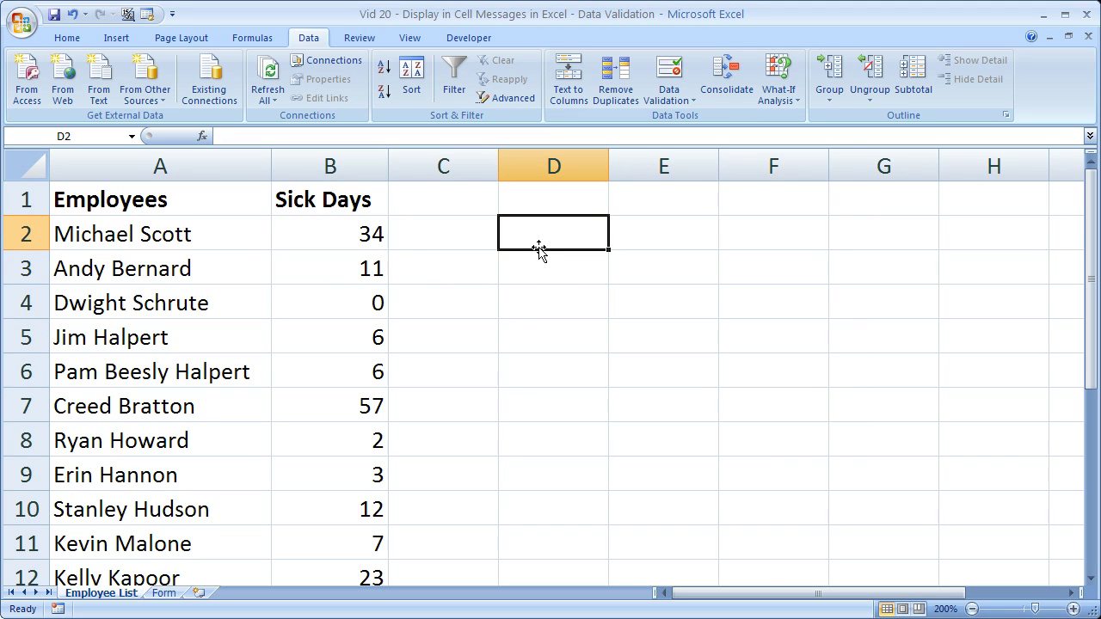
Return to the Form sheet and reselect the yellow ID # entry cell A2.
click(167, 595)
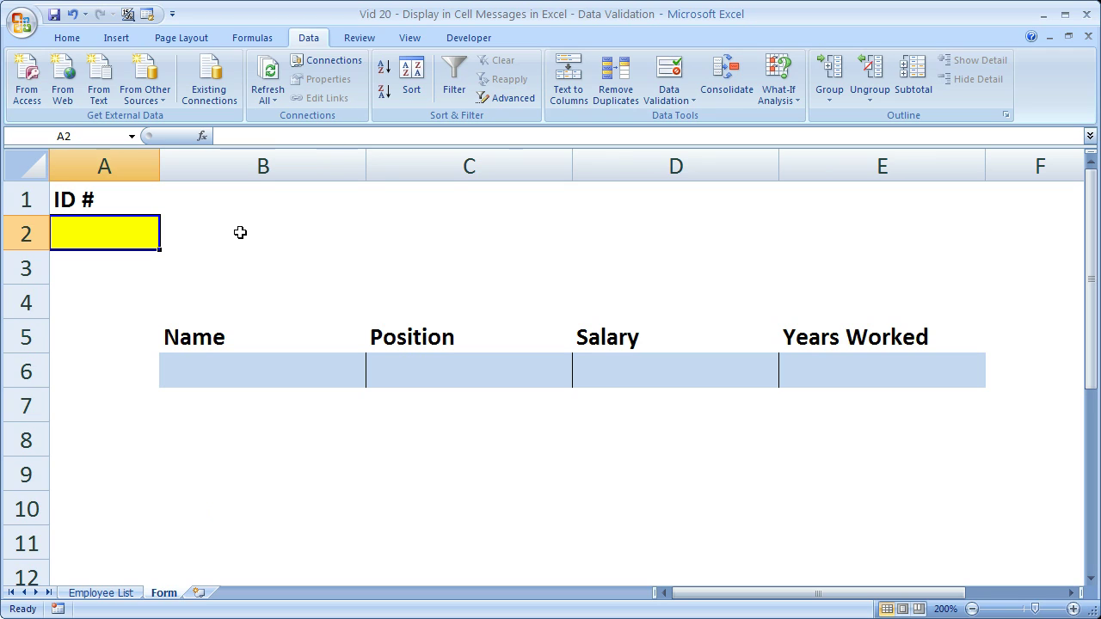
click(284, 242)
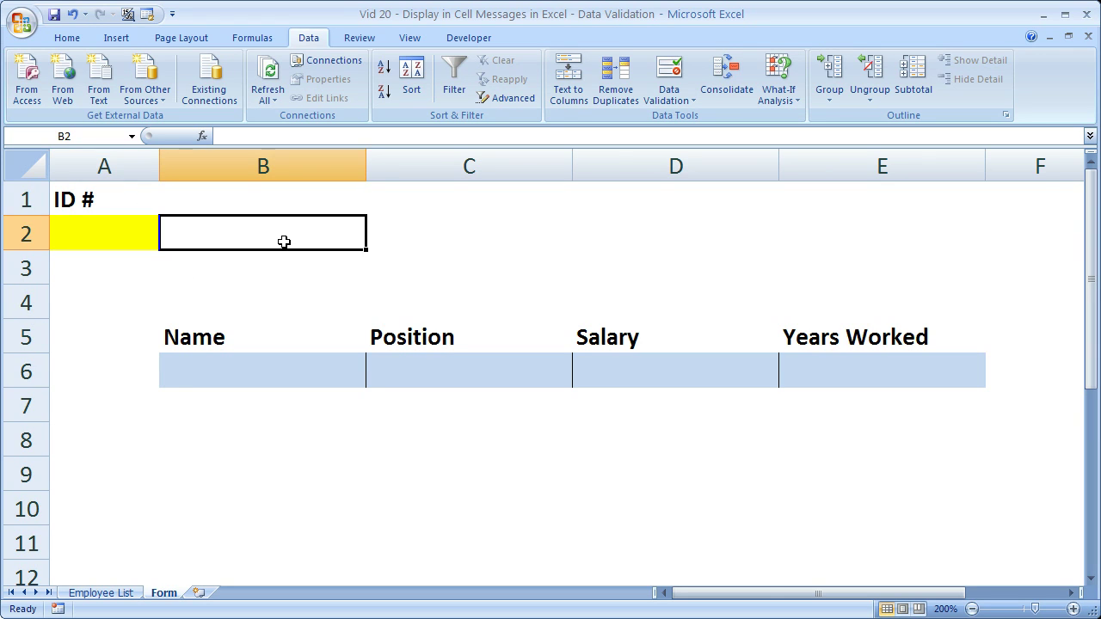
click(110, 227)
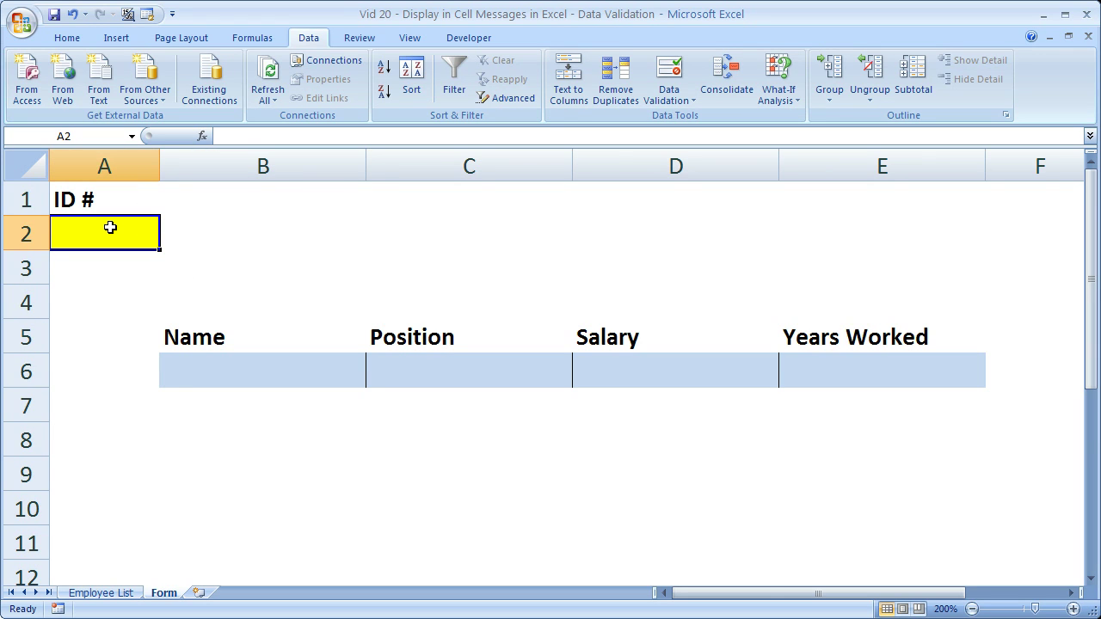